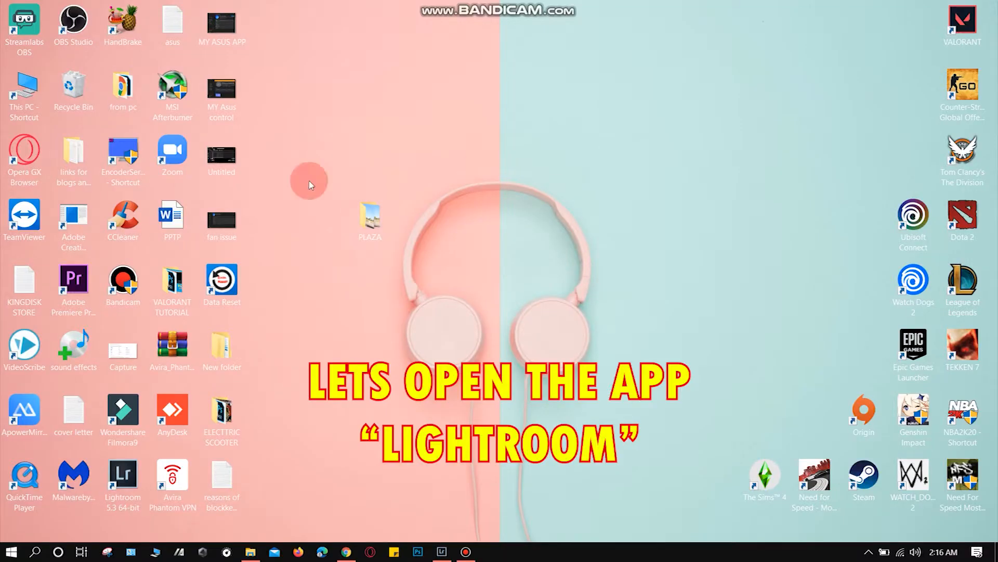
Step: Open Lightroom 5 and import all the photos from the PLAZA folder on the Desktop into the catalog
double_click(124, 476)
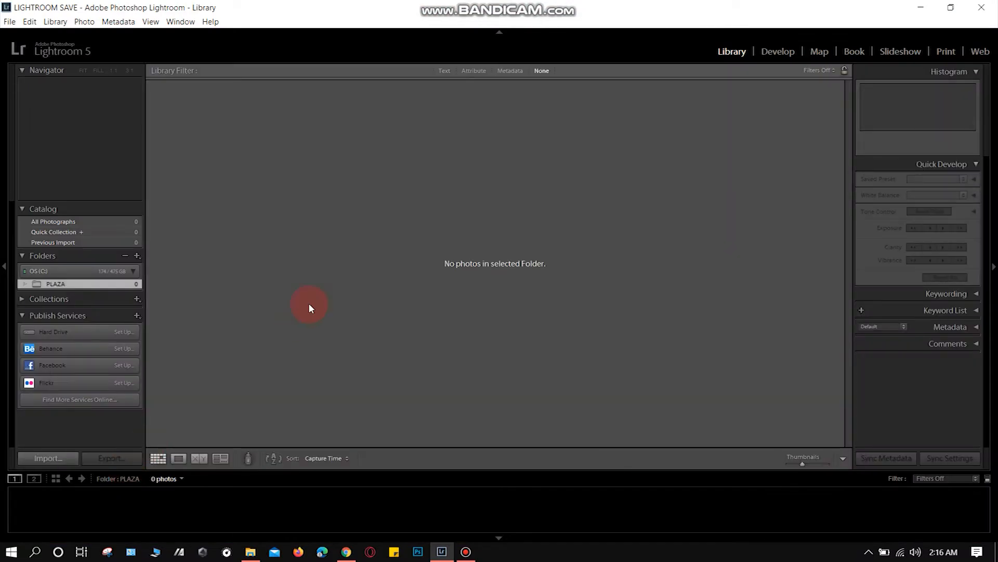
click(52, 456)
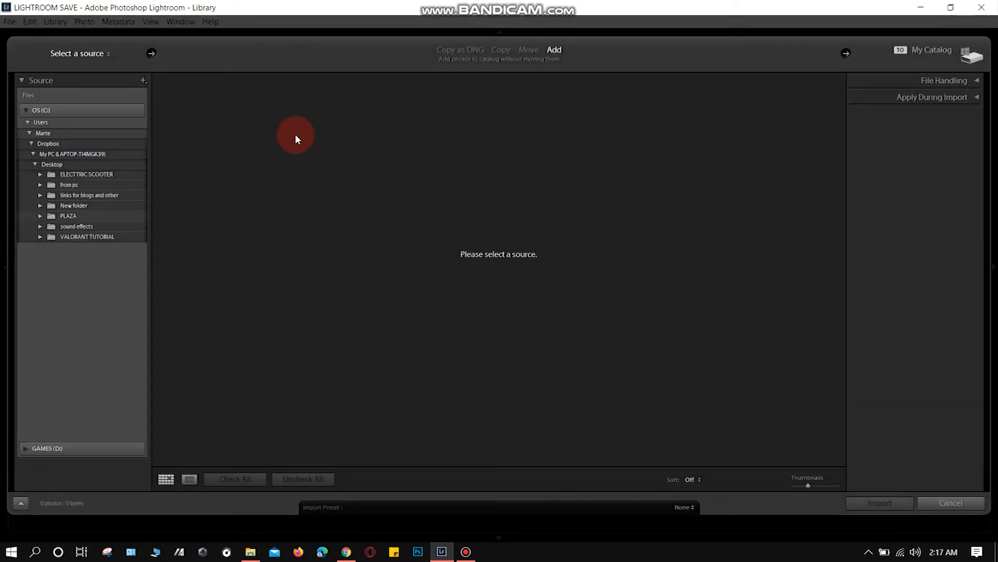
click(106, 54)
click(86, 91)
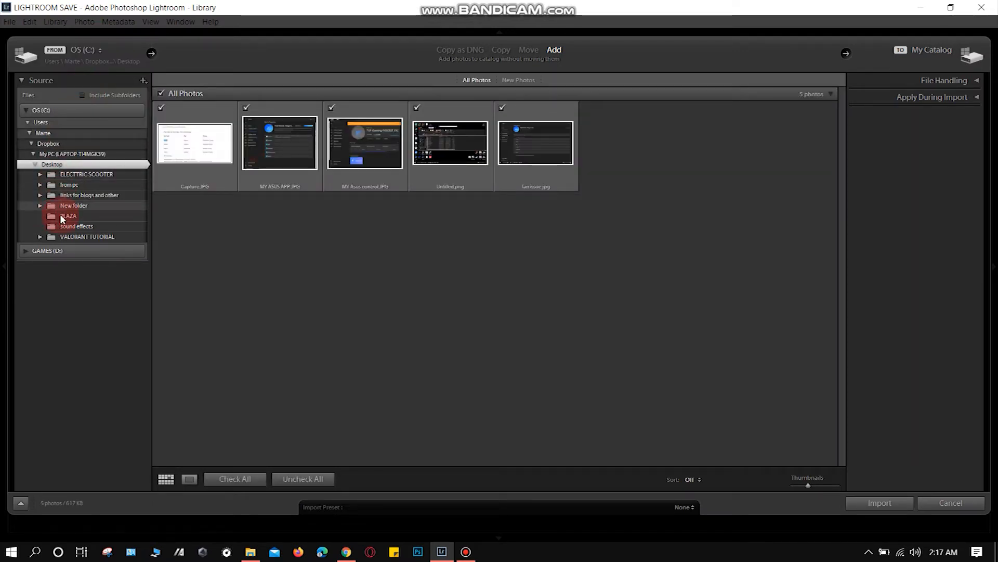
click(72, 217)
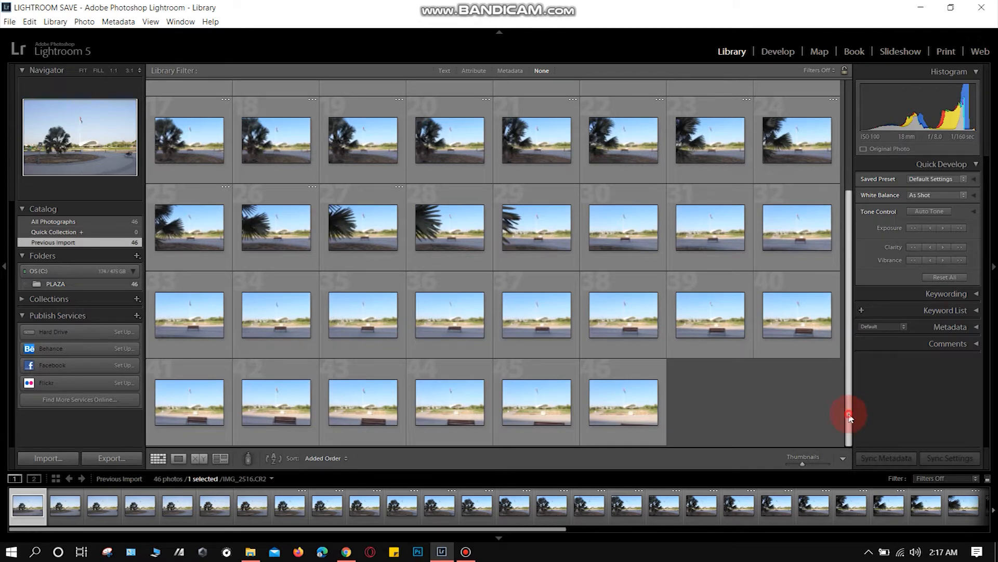
drag(849, 415, 856, 299)
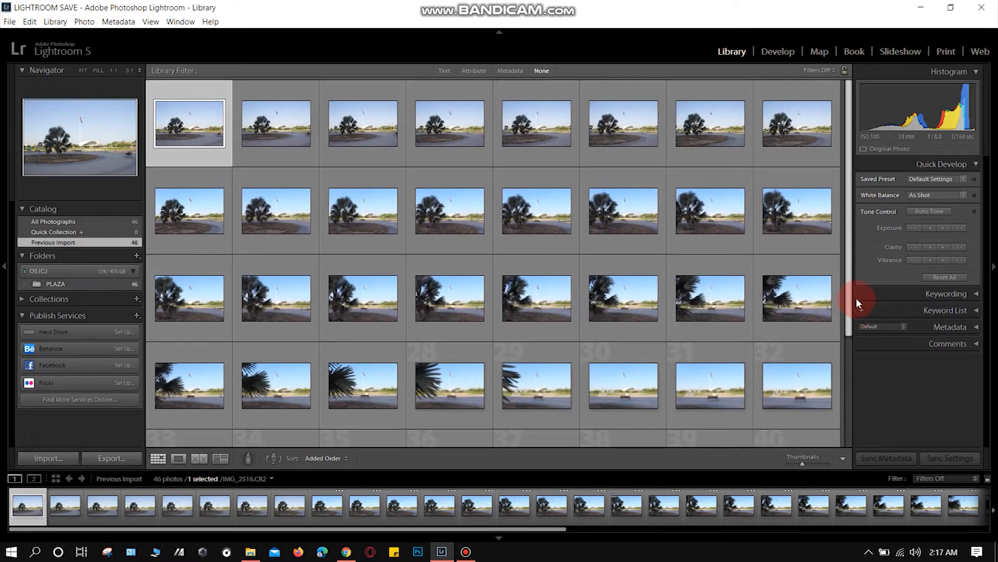
Step: Switch to the Develop module and apply automatic tone correction to the photo IMG_2517.CR2
click(777, 51)
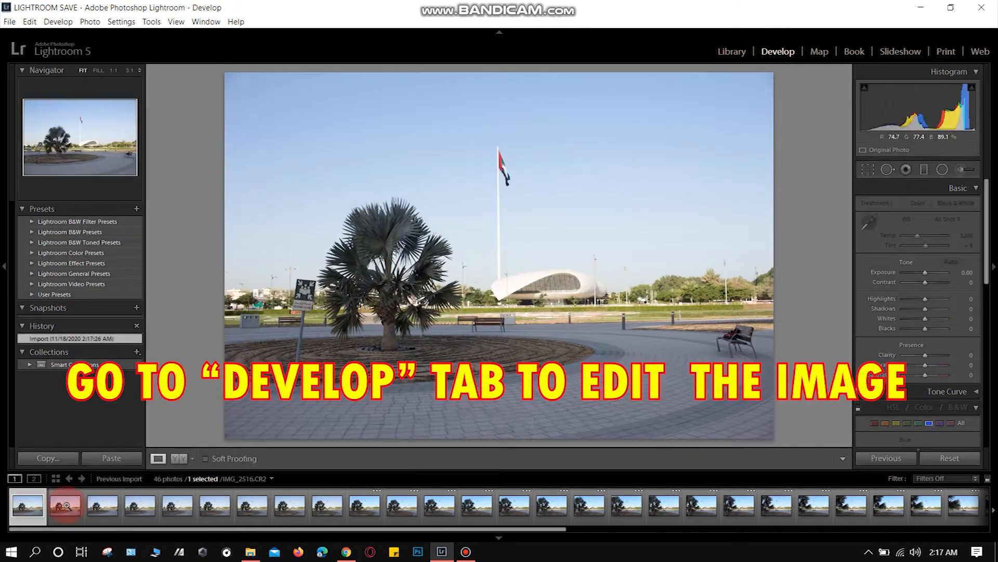
click(65, 506)
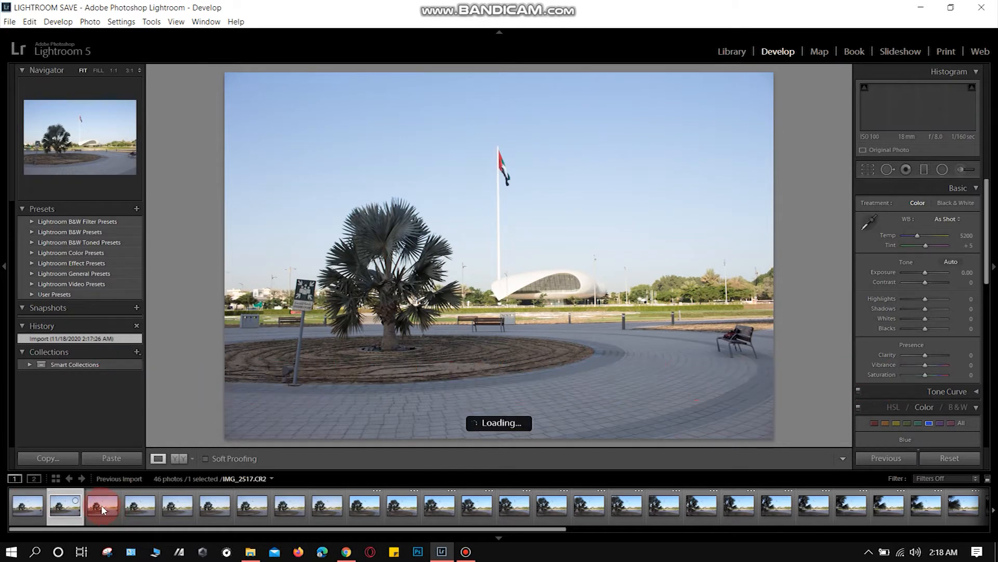
click(103, 507)
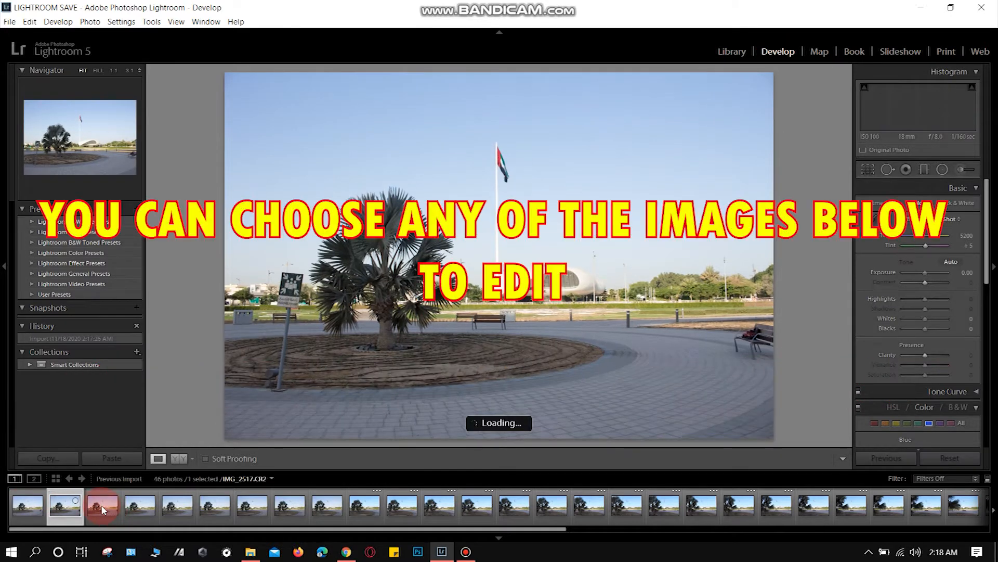
click(952, 262)
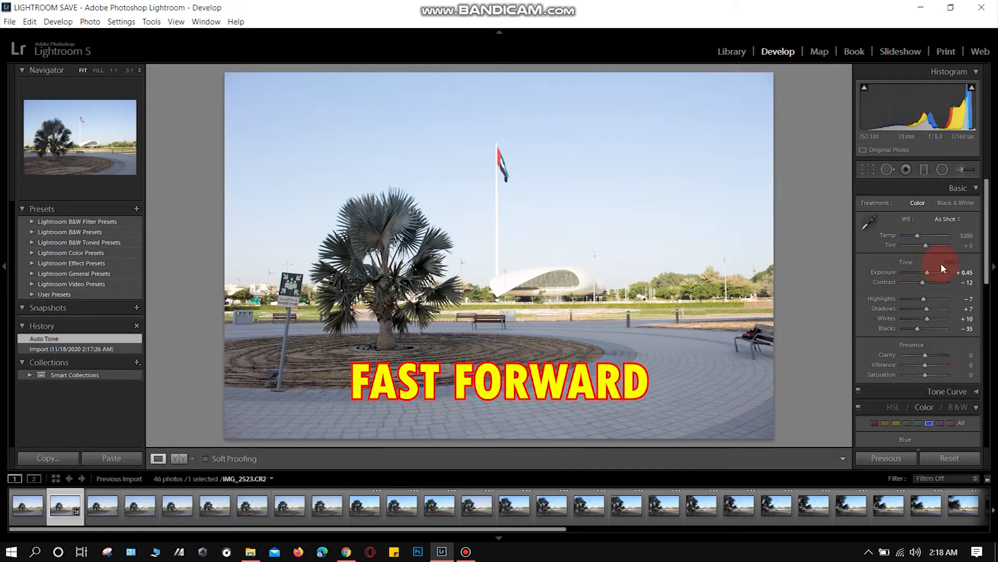
mouse_move(987, 260)
mouse_down()
mouse_move(978, 333)
mouse_move(987, 262)
mouse_up()
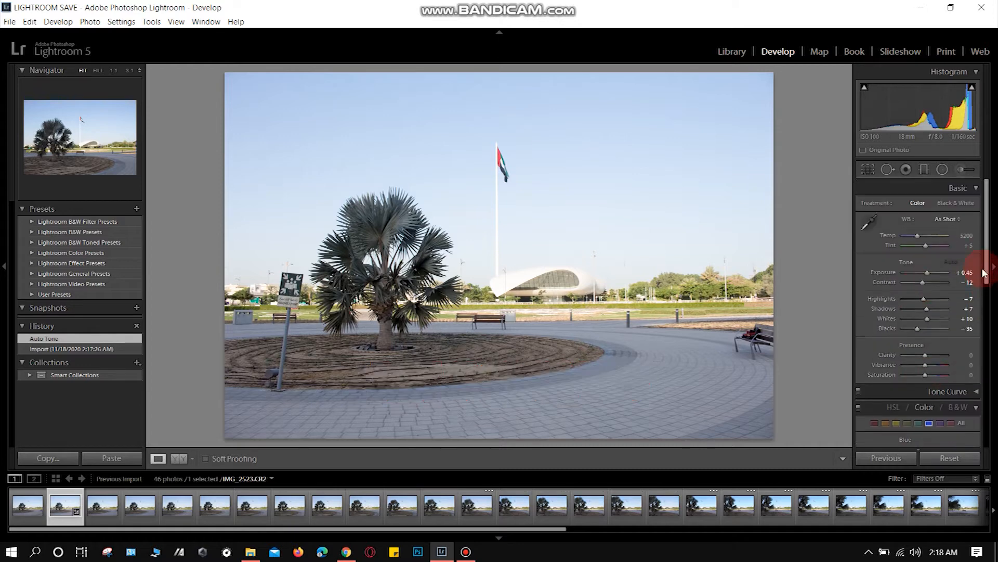
Step: Set the photo's Vibrance to +55, Clarity to +40 and Saturation to +33
drag(926, 365, 933, 346)
scroll(981, 279, down, 1)
drag(986, 289, 987, 340)
drag(930, 306, 942, 293)
key(ctrl+z)
key(ctrl+z)
key(ctrl+z)
key(ctrl+z)
Step: Set the blue saturation to +42 and adjust the green and aqua saturation of the photo
drag(935, 301, 933, 302)
click(907, 265)
click(918, 264)
Step: Darken the photo's edges with a post-crop vignette amount of -14
drag(986, 327, 987, 364)
drag(925, 317, 922, 318)
drag(987, 352, 995, 229)
Step: Refine the photo's tone by setting Highlights to -29 and Shadows to +26
drag(922, 284, 931, 306)
key(ctrl+z)
drag(986, 234, 971, 426)
click(974, 264)
click(976, 295)
drag(986, 385, 987, 299)
key(c)
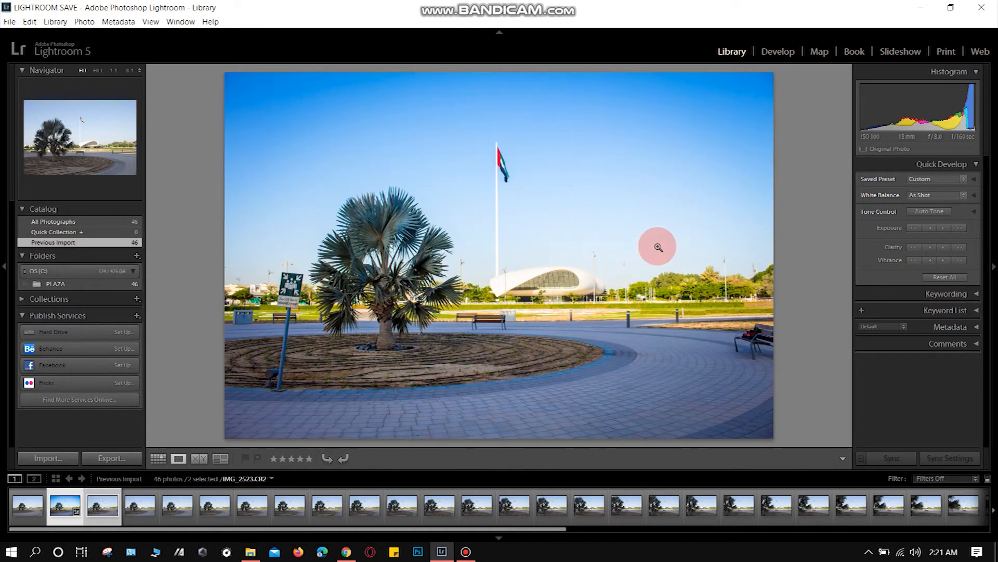
Step: Select all the imported photos and synchronize the develop settings of IMG_2517.CR2 to them with the preset options
key(ctrl+a)
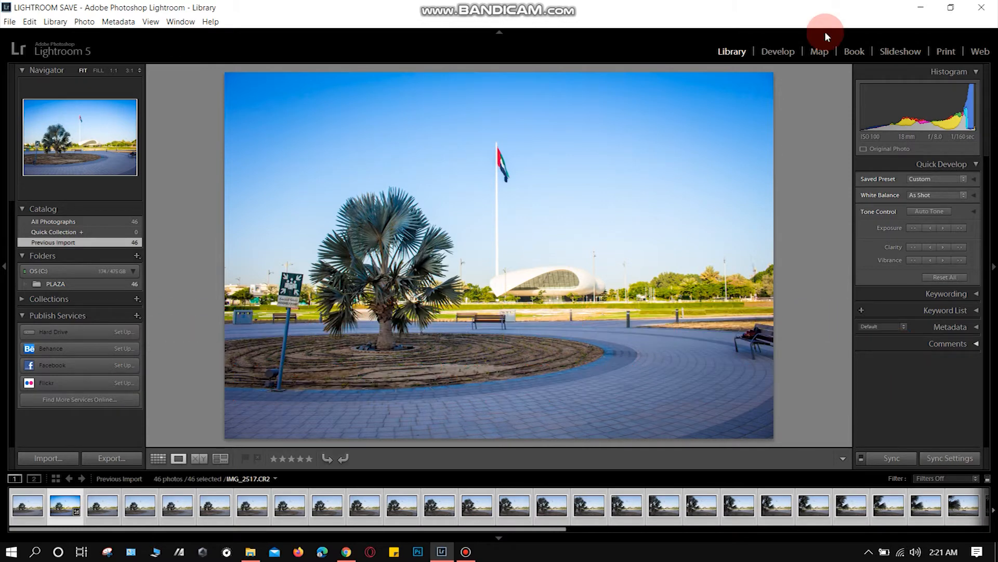
click(775, 50)
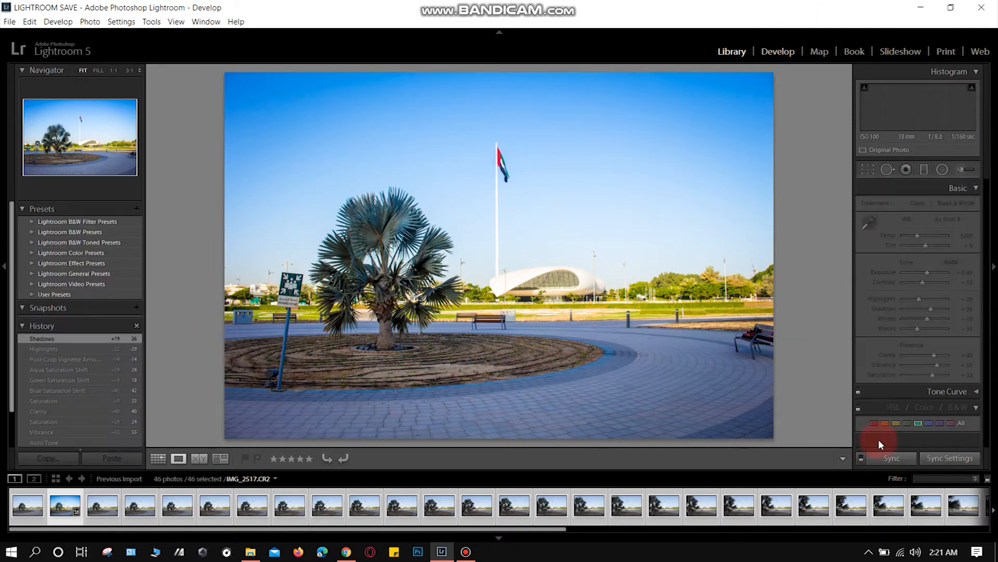
click(891, 458)
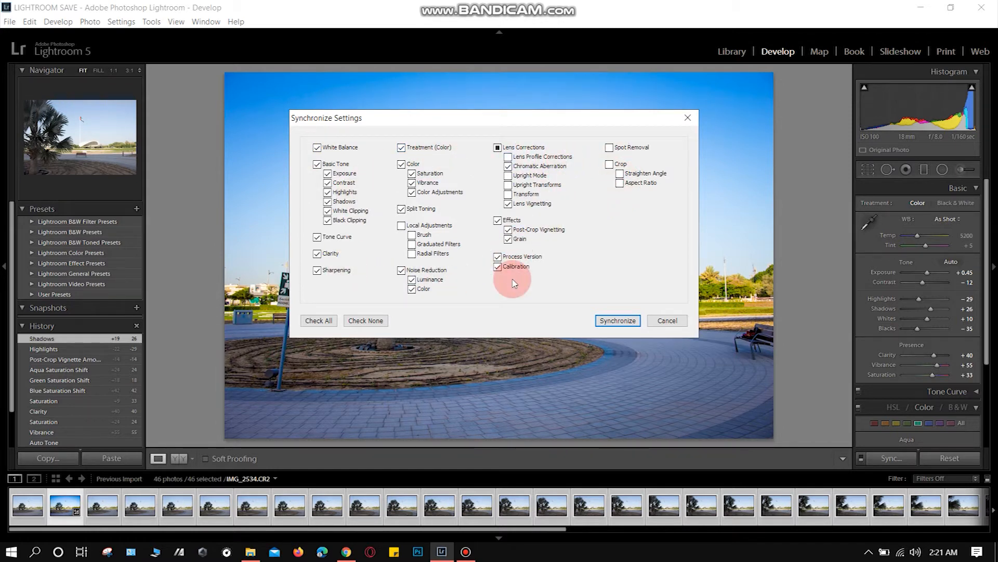
click(598, 321)
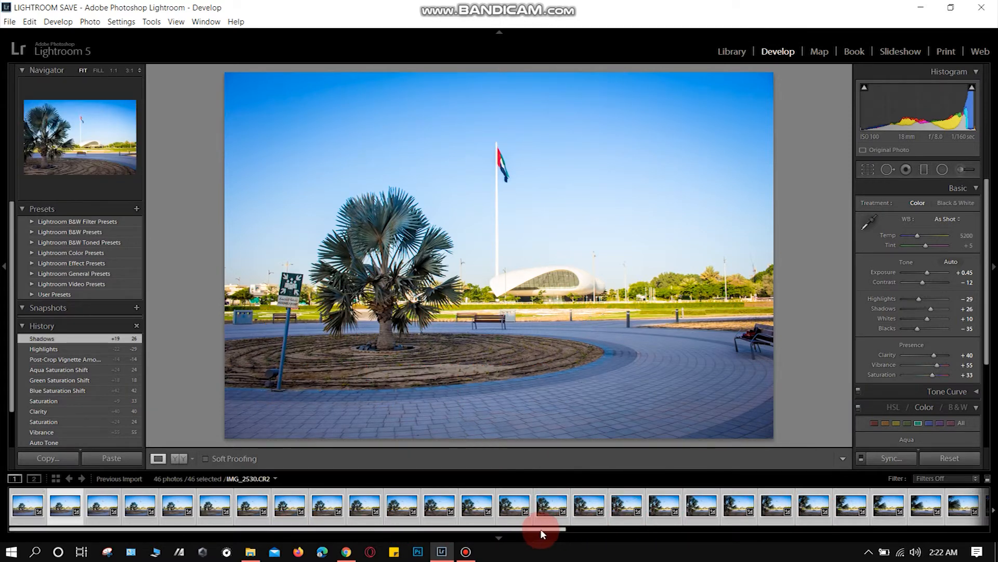
Step: Look through the filmstrip to its end and view the first three photos to check the synchronized edits
drag(541, 528, 938, 529)
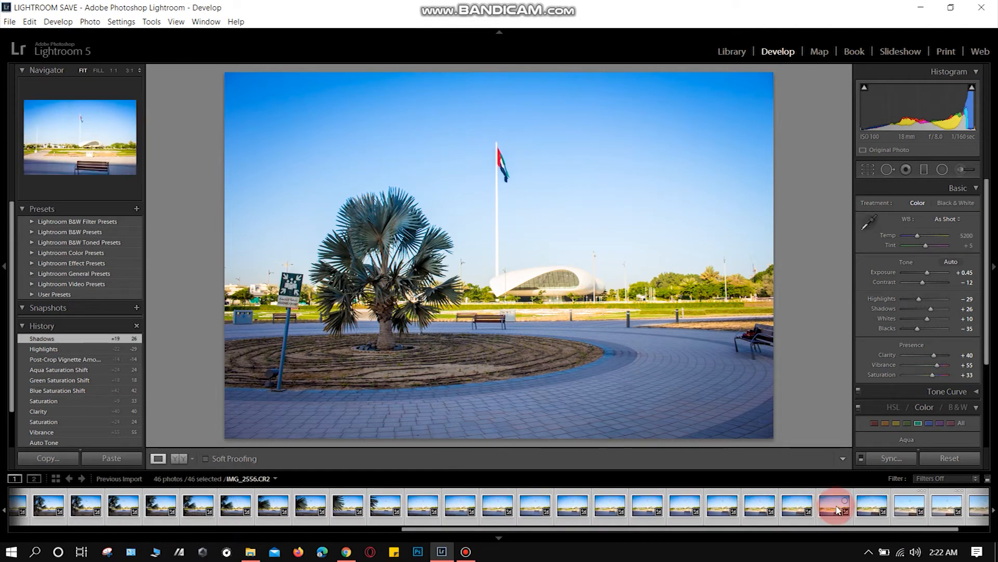
drag(763, 531, 964, 507)
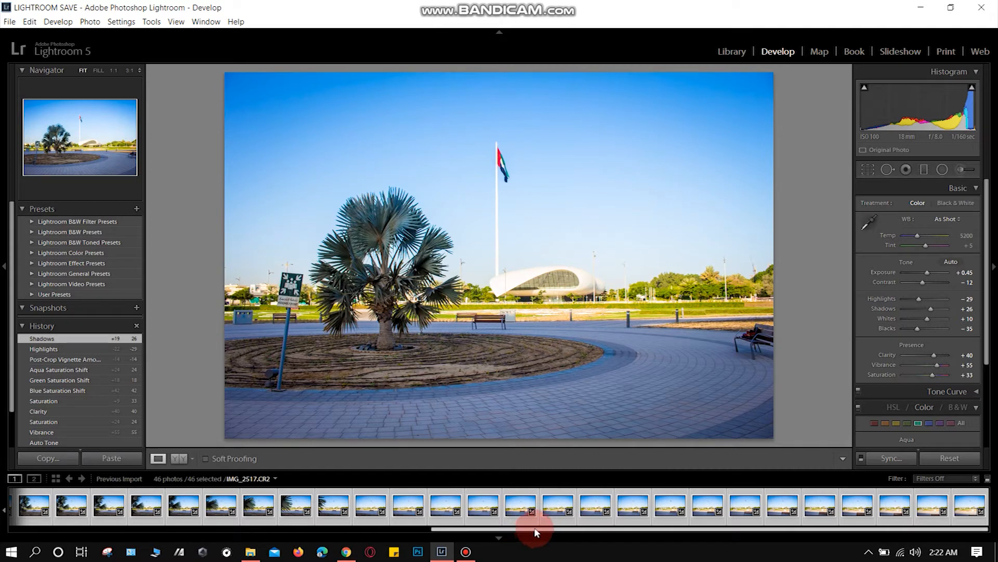
drag(902, 531, 145, 500)
click(19, 502)
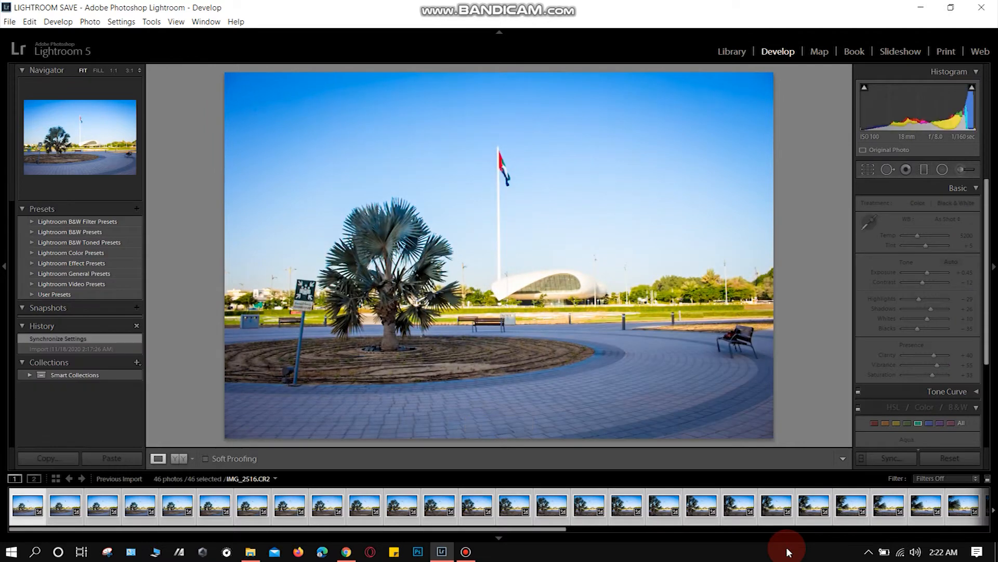
key(Right)
key(Right)
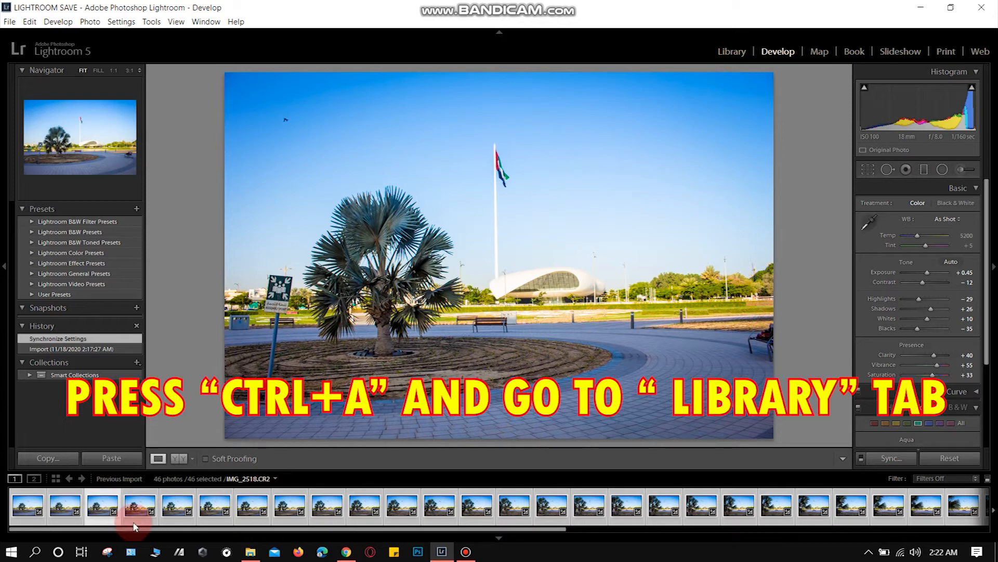
click(102, 509)
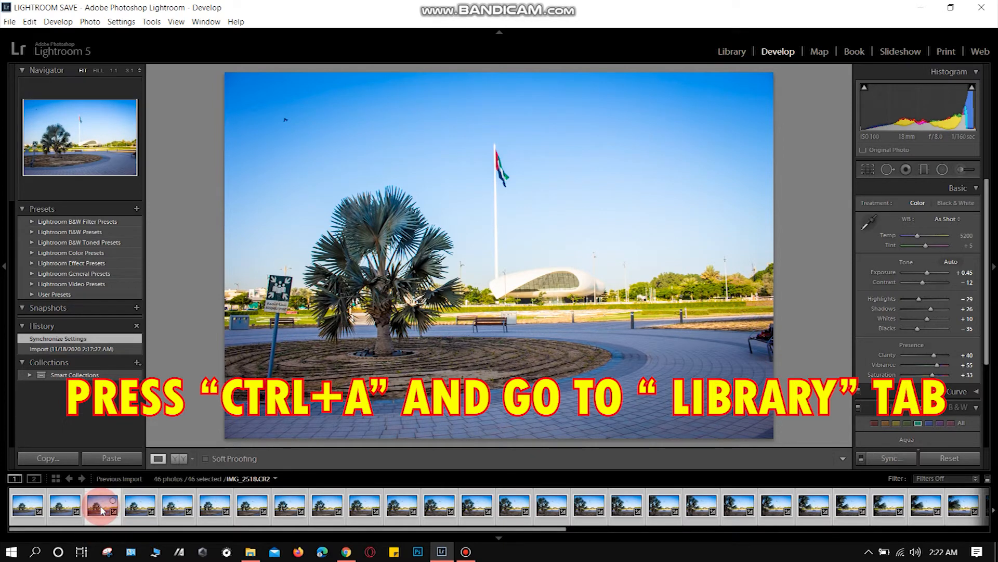
Step: Return to the Library module and open the export settings for all the selected photos
click(737, 52)
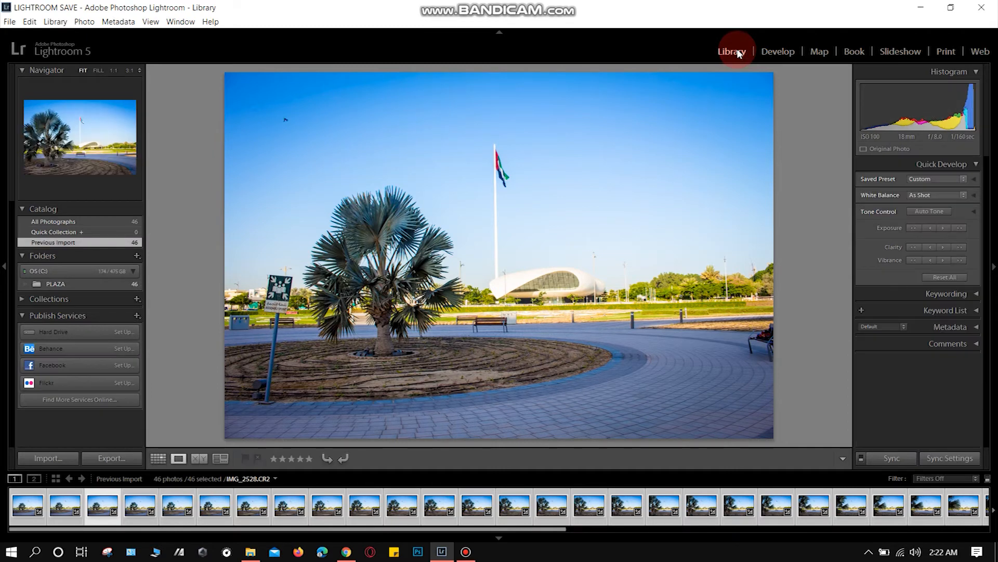
click(98, 458)
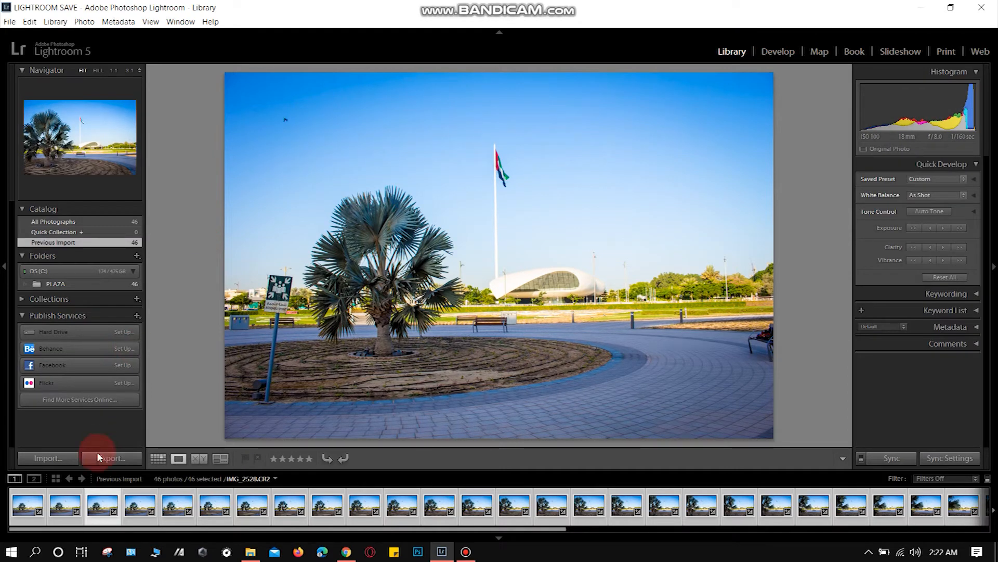
click(124, 456)
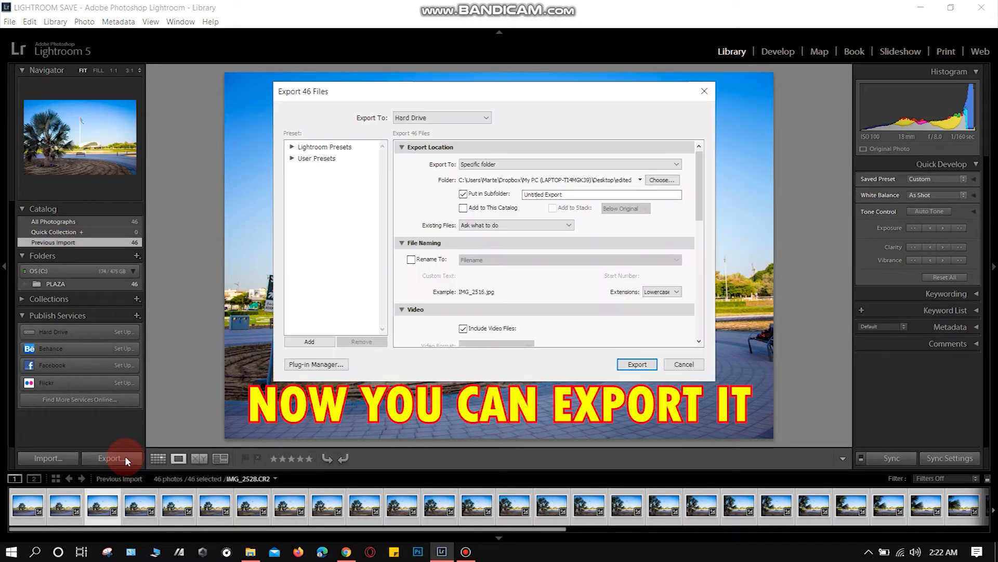
Step: Create a new folder named EDITED on the Desktop and set it as the export destination
click(661, 179)
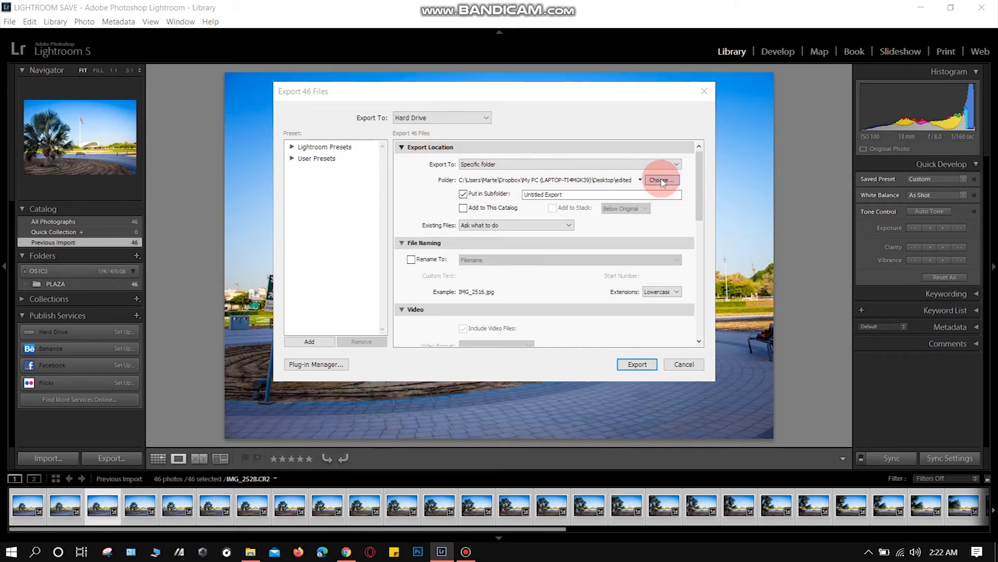
click(346, 192)
click(677, 257)
right_click(685, 231)
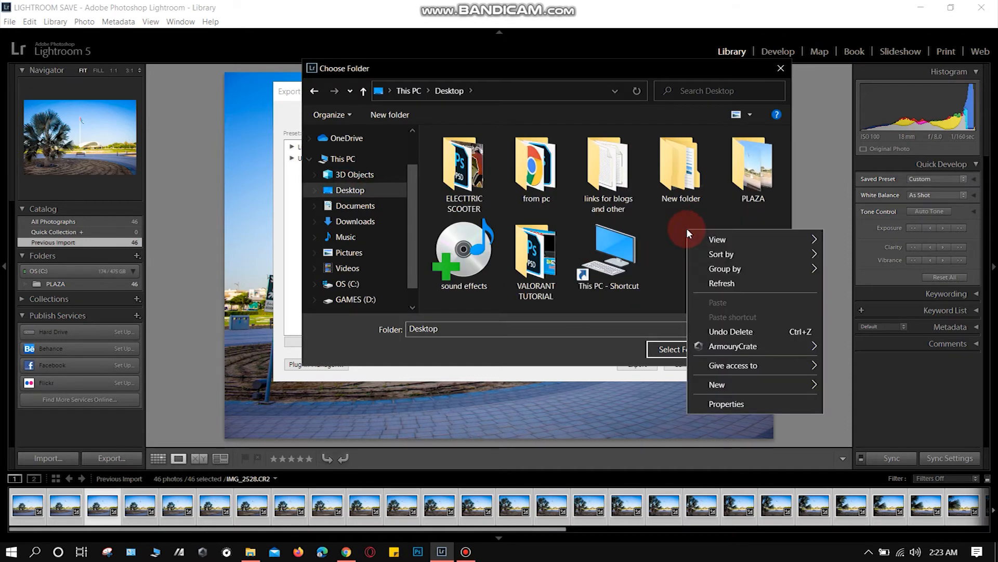
mouse_move(721, 389)
click(566, 386)
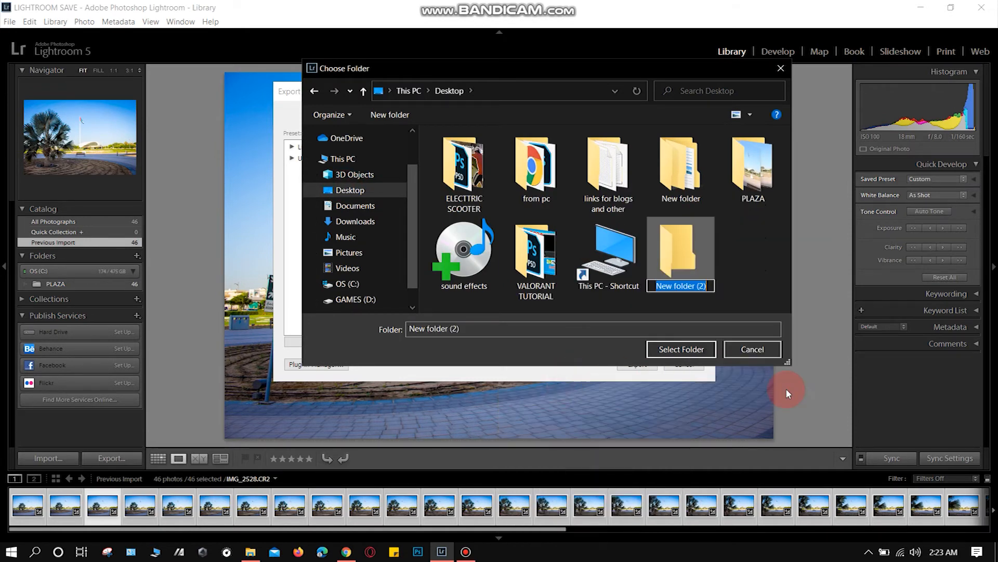
text(EDITED)
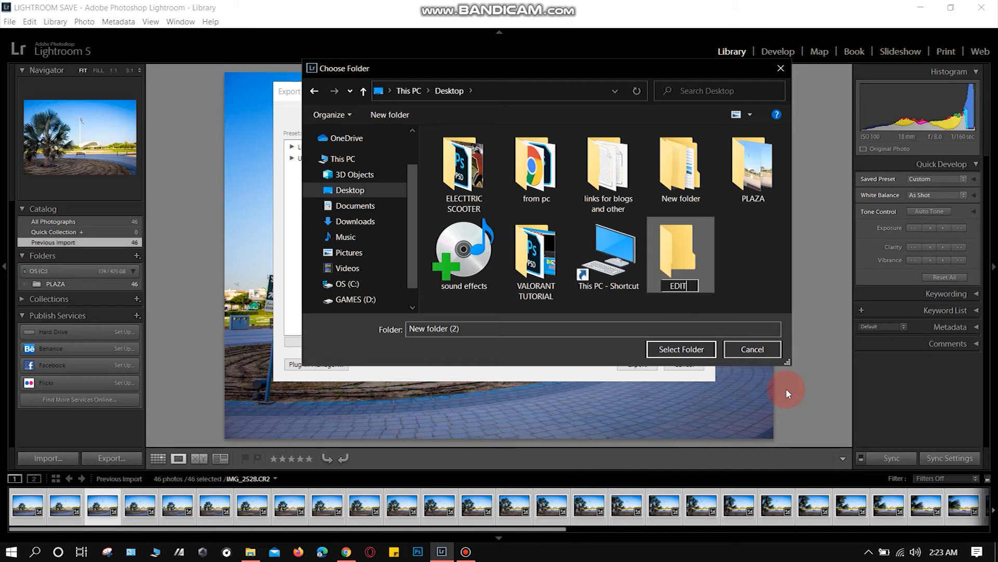
key(Return)
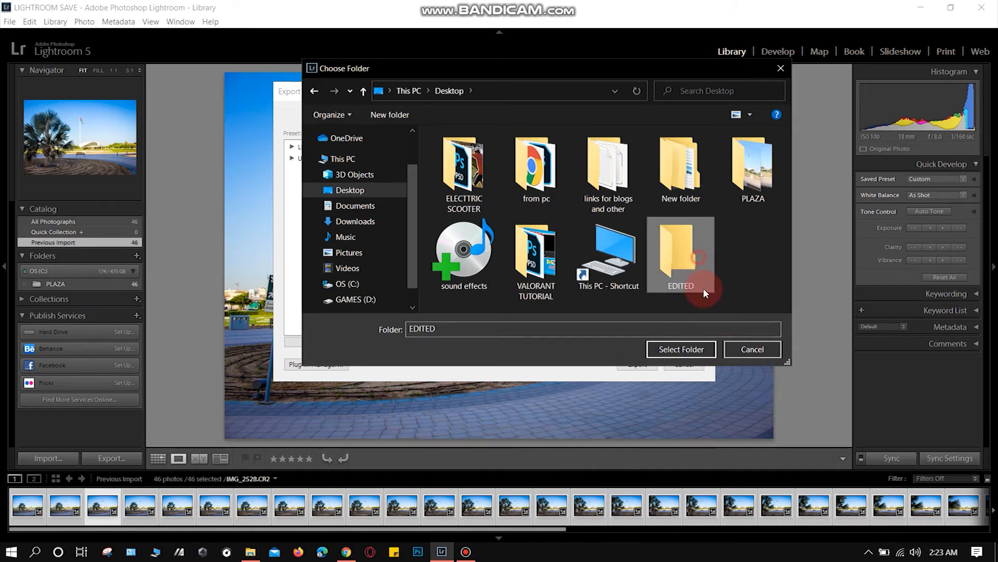
click(687, 348)
Step: Name the export subfolder PLAZA EDITED and export all the selected photos
click(565, 195)
double_click(576, 194)
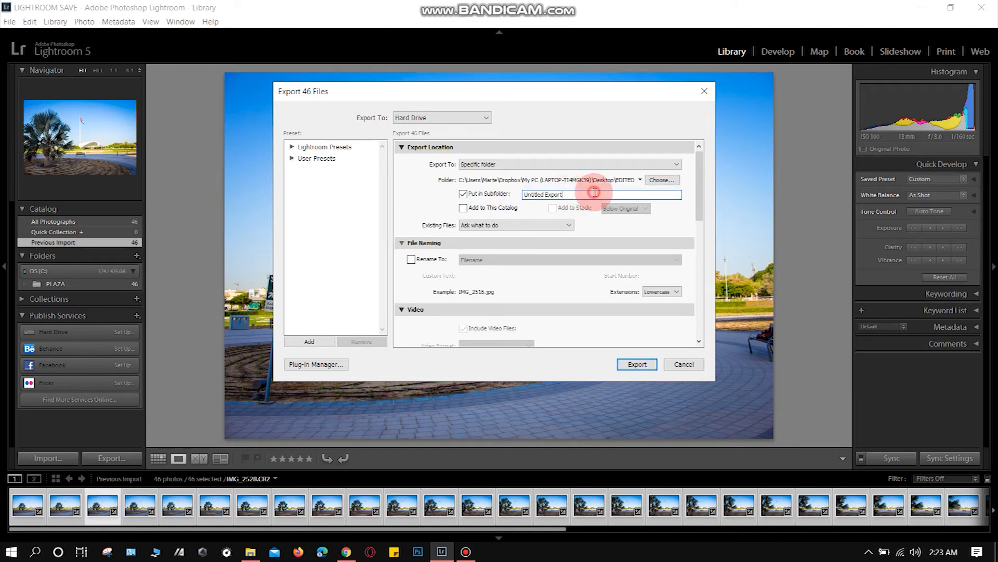
click(381, 194)
text(PLAZA EDITED)
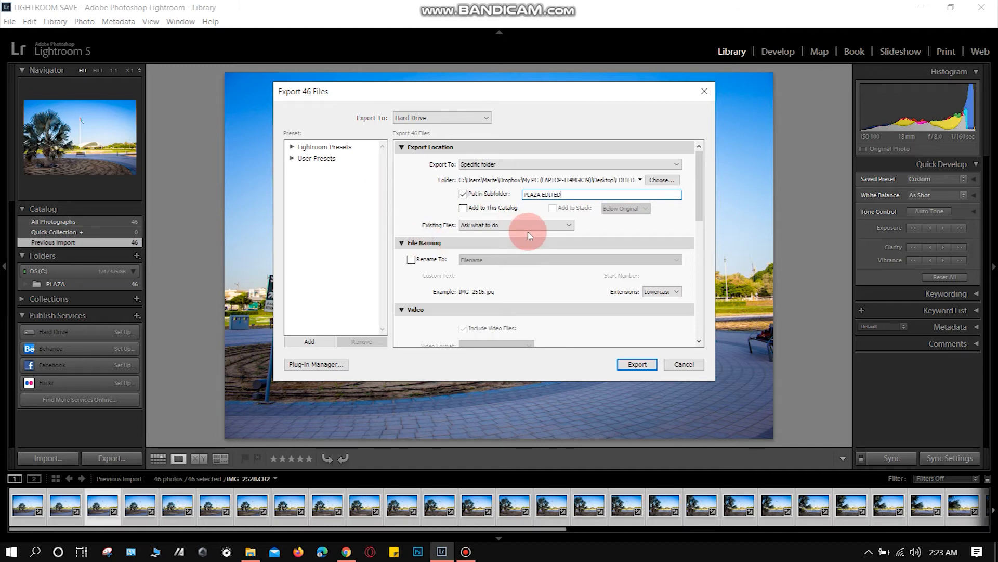
click(639, 364)
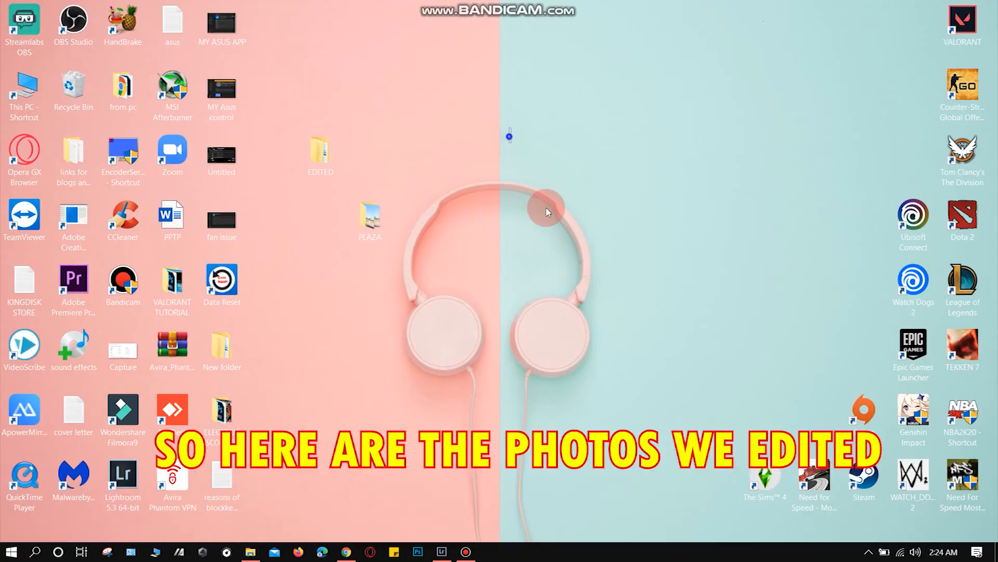
Step: Refresh the desktop and place the EDITED and PLAZA folders side by side in its upper middle
right_click(511, 129)
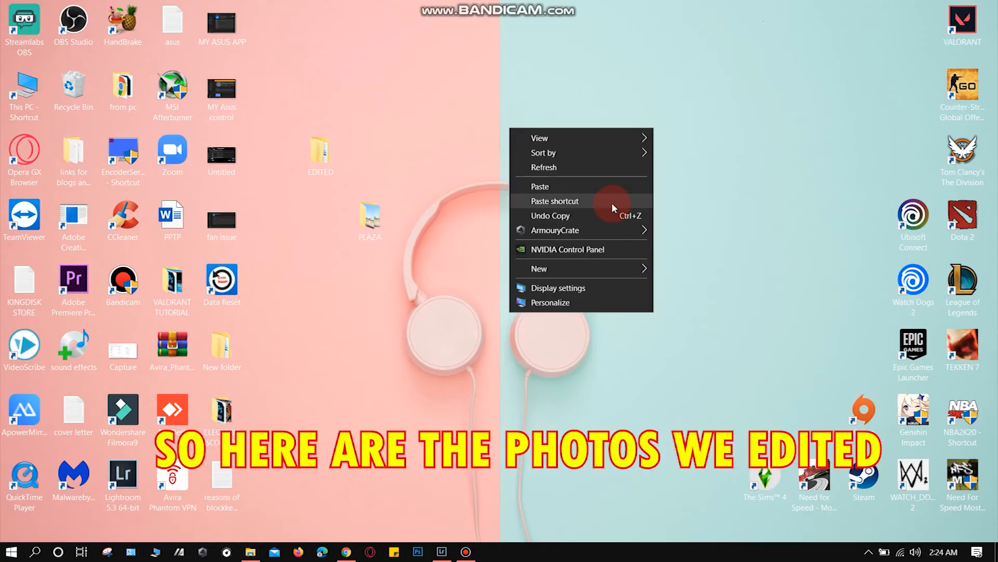
click(584, 169)
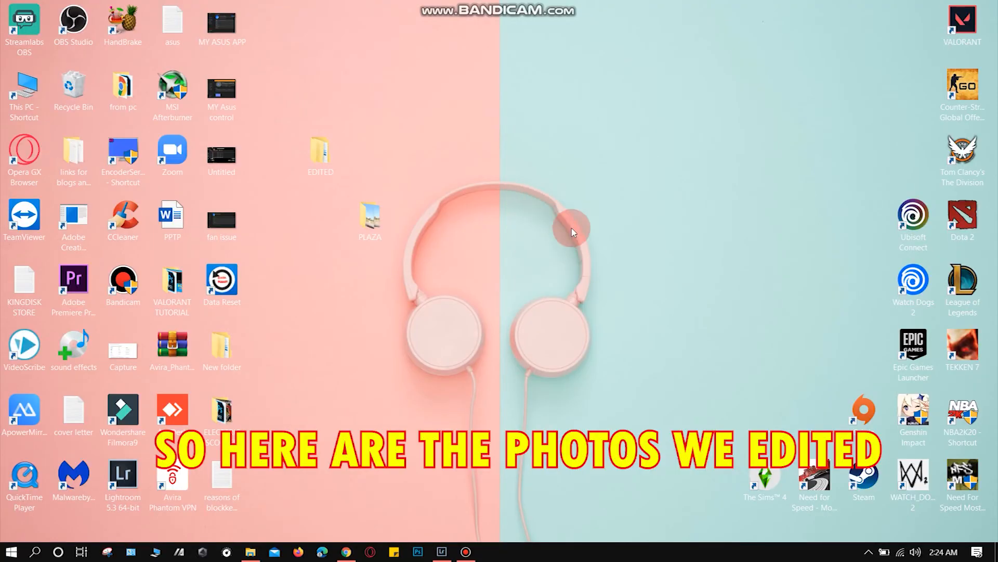
drag(379, 228, 578, 150)
drag(341, 156, 465, 160)
Step: View the original photos in the PLAZA folder, close it and open the EDITED folder
double_click(567, 157)
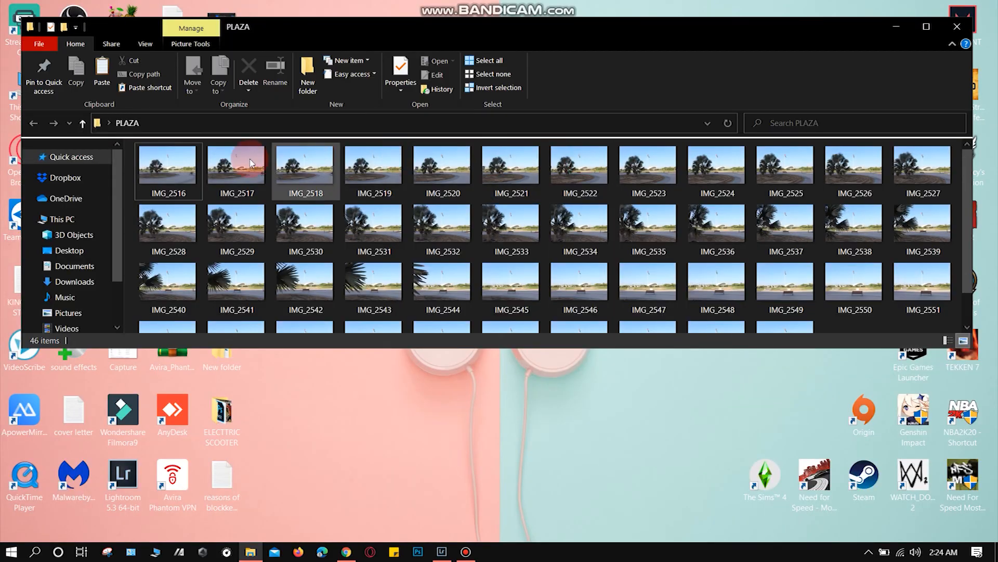
click(956, 26)
click(471, 153)
double_click(471, 153)
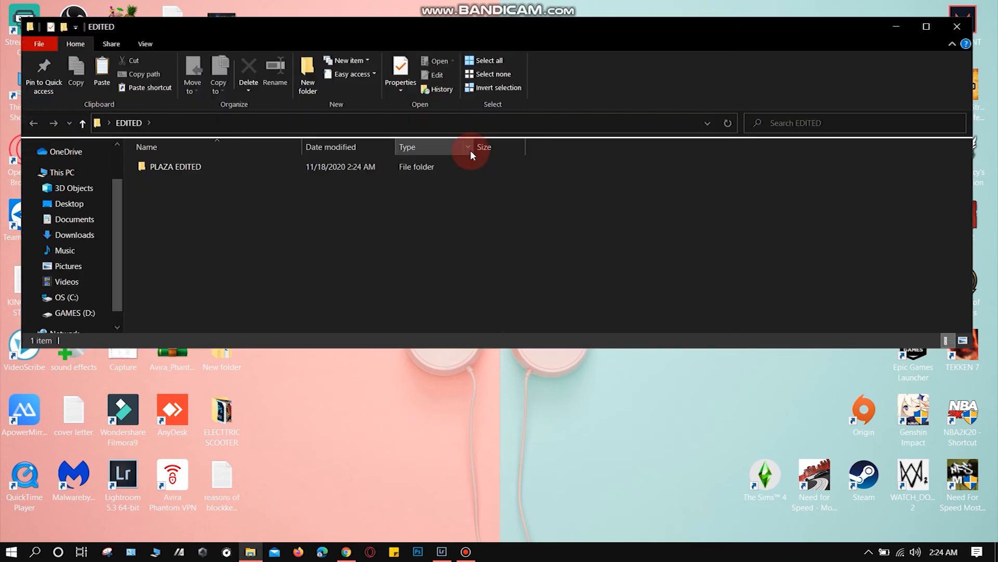
Step: Open the PLAZA EDITED folder and view its first photo, IMG_2516, at full size
double_click(251, 170)
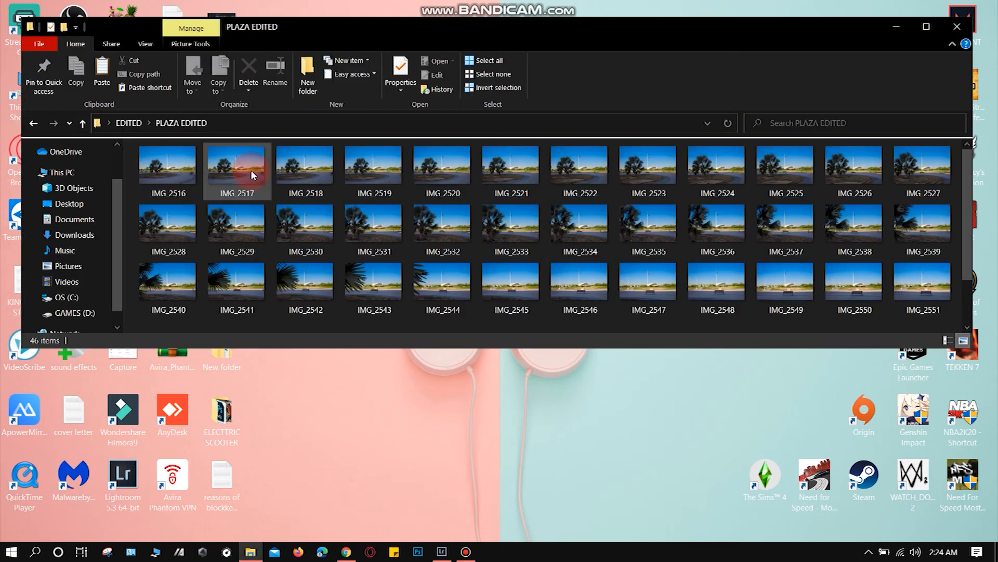
click(182, 174)
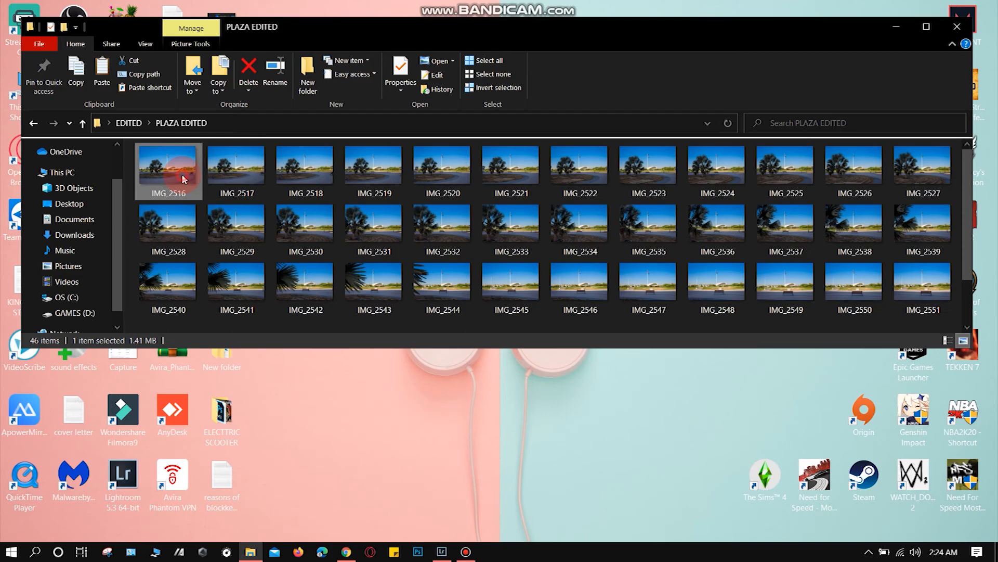
double_click(182, 177)
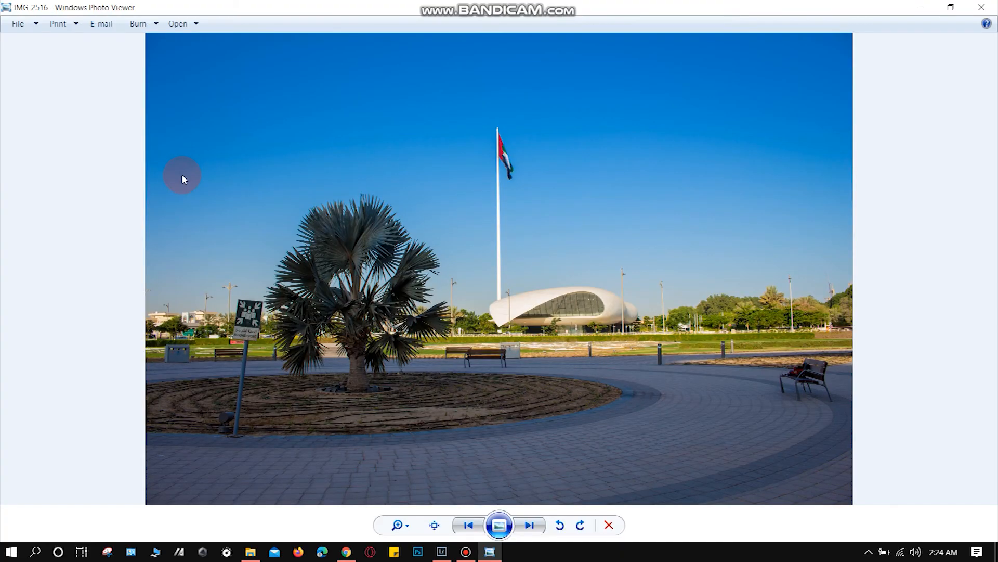
Step: Browse forward through the edited photos up to IMG_2526 to examine the synchronized edits, and close the photo viewer
key(Right)
key(Right)
key(Right)
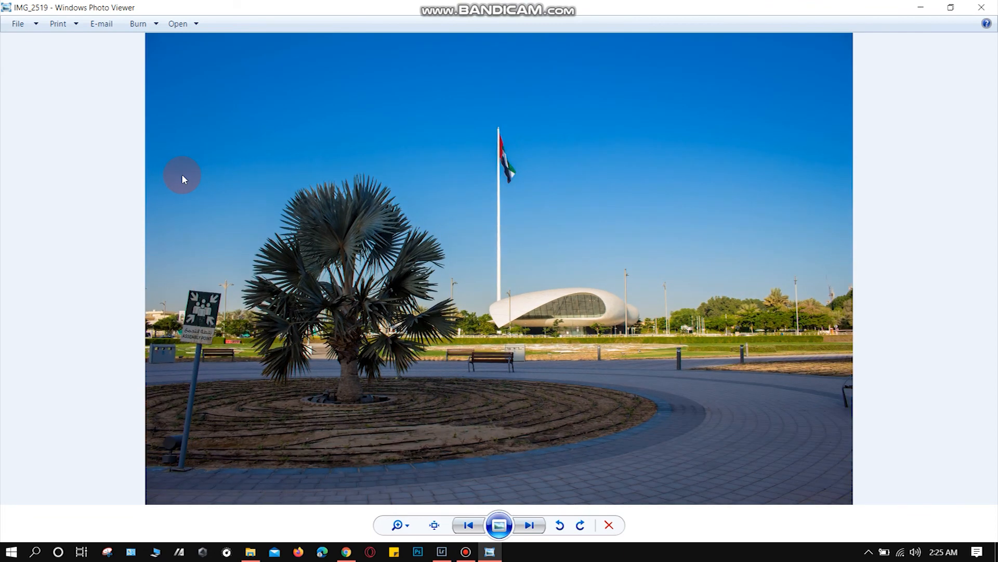
key(Right)
key(Right)
key(Right)
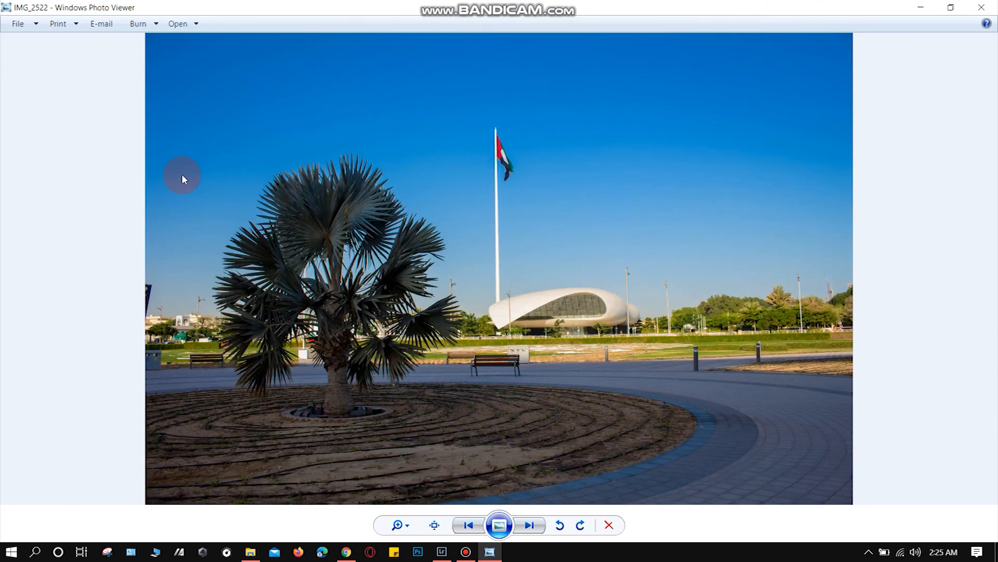
key(Right)
key(Right)
key(Right)
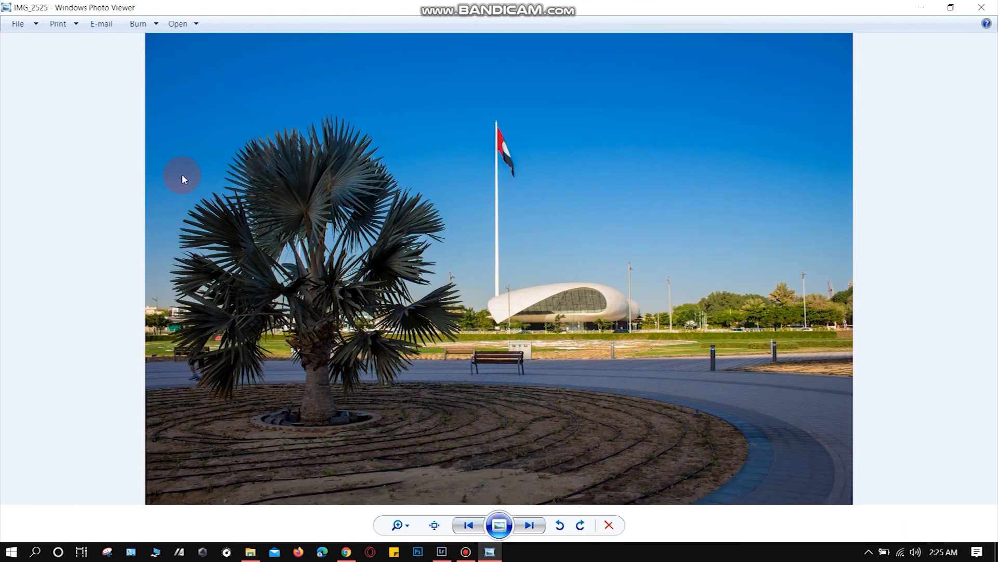
key(Right)
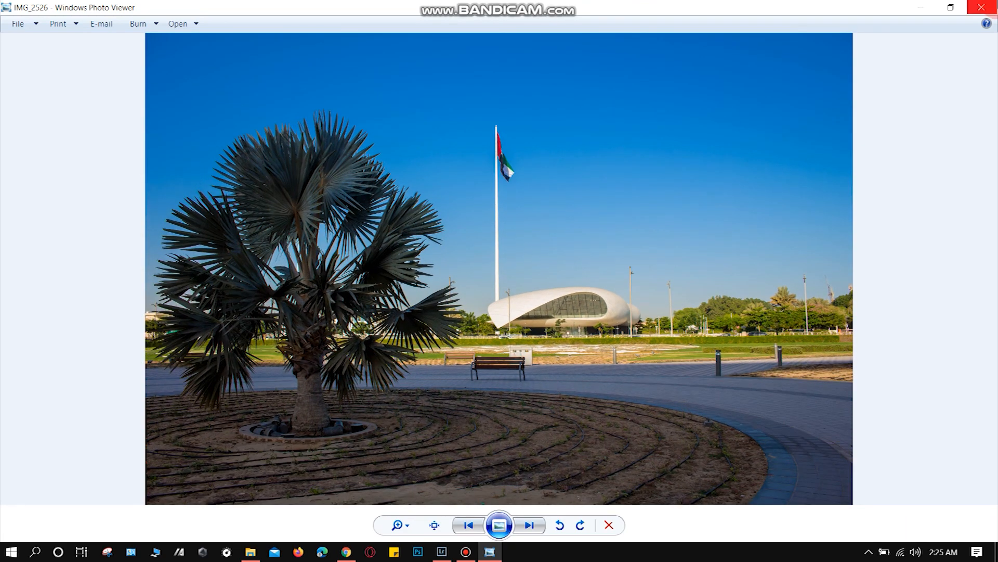
click(981, 7)
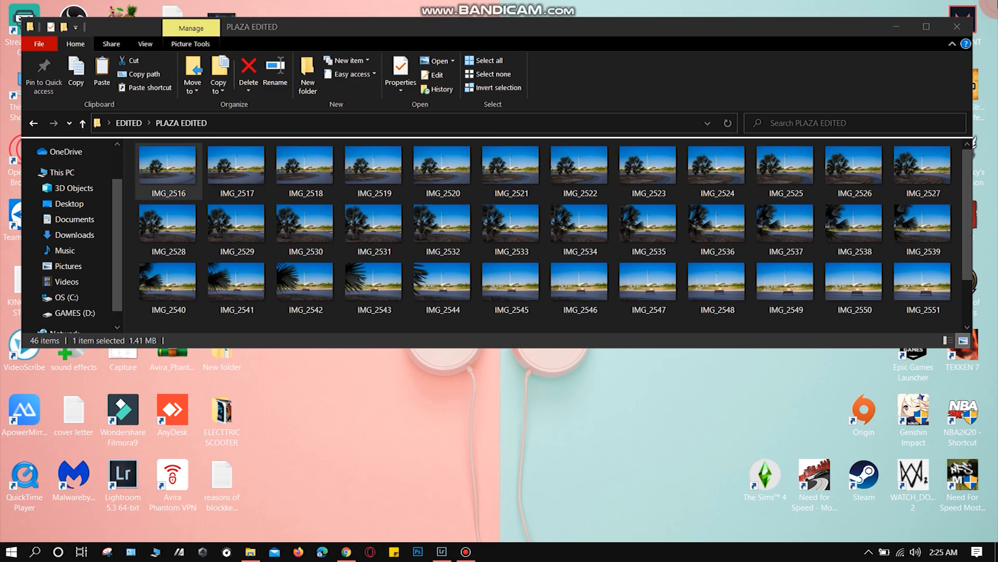
Step: Minimize the PLAZA EDITED folder window and open the original PLAZA folder on the desktop for comparison
click(896, 29)
double_click(581, 154)
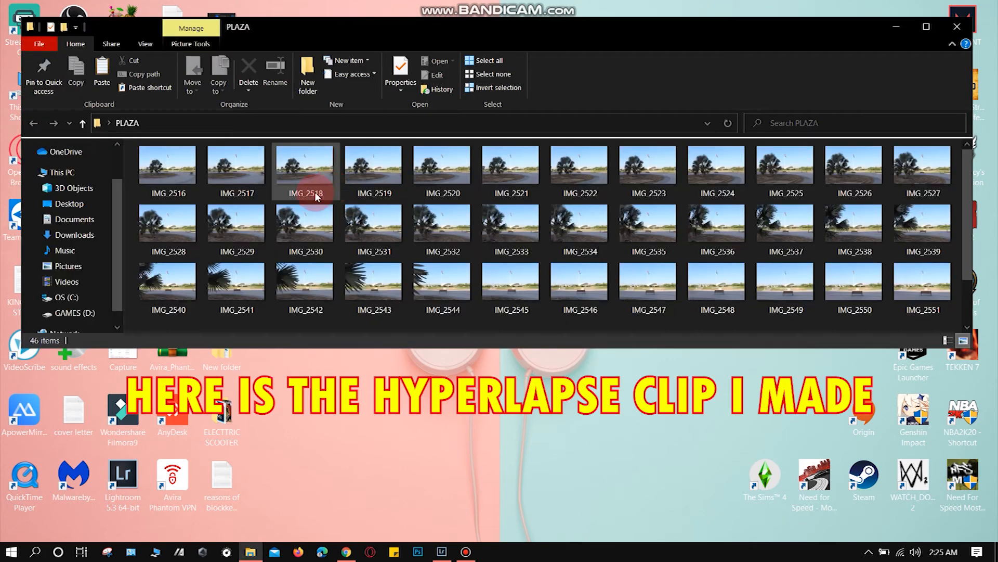